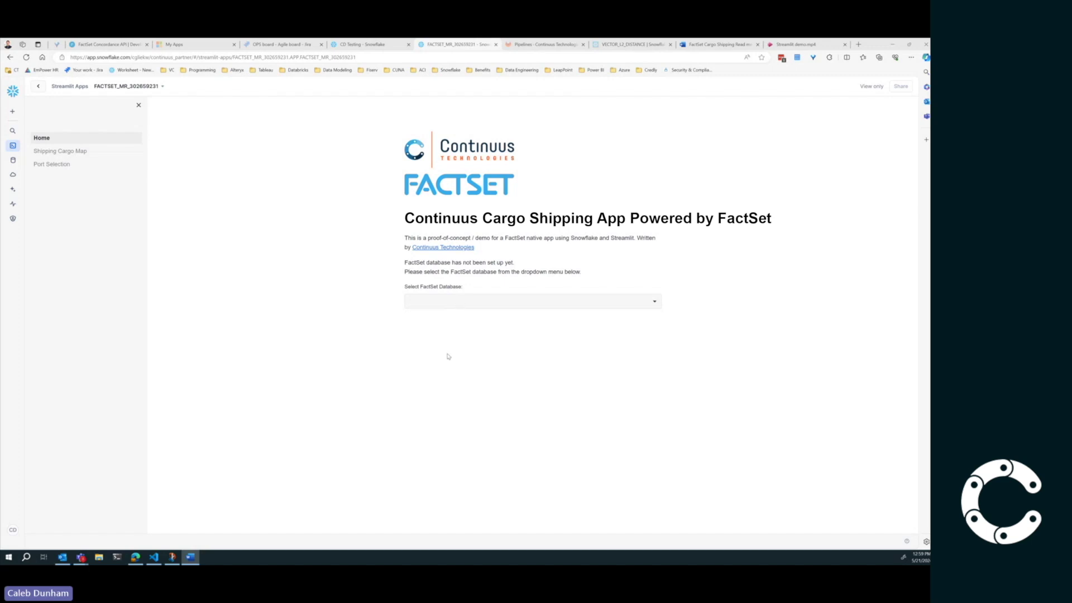
Choose FACTSET_OPEN_ACCESS__RD as the FactSet database and open the Shipping Cargo Map page.
click(649, 304)
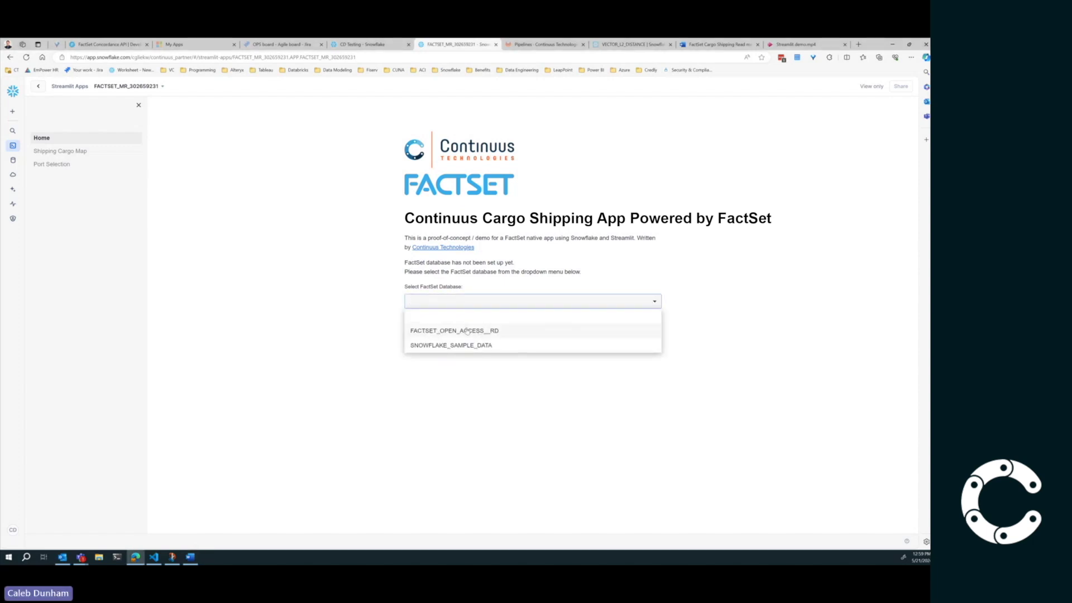
click(432, 333)
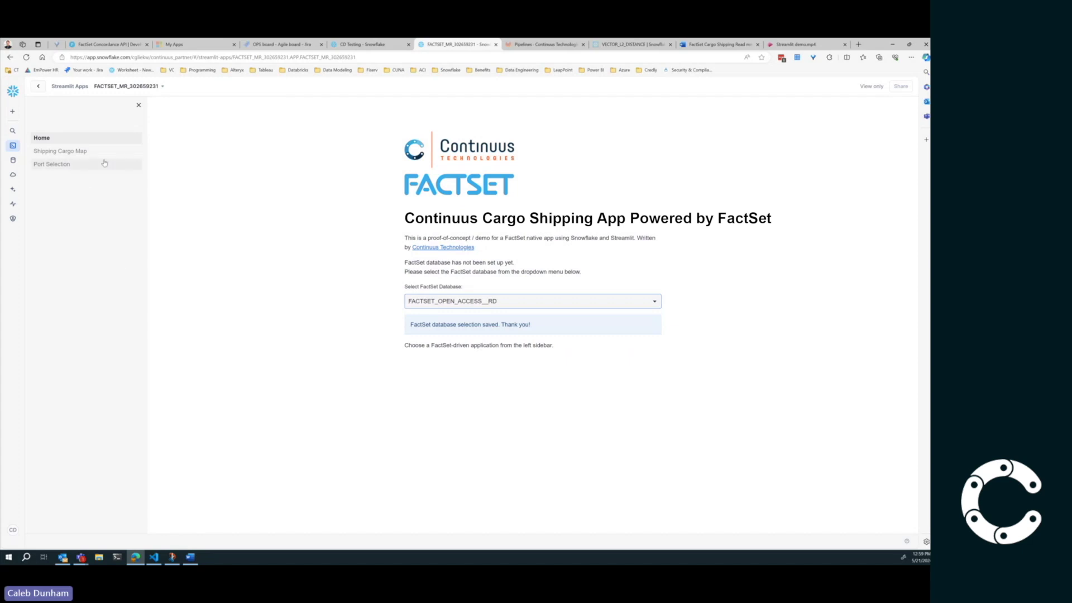
click(59, 152)
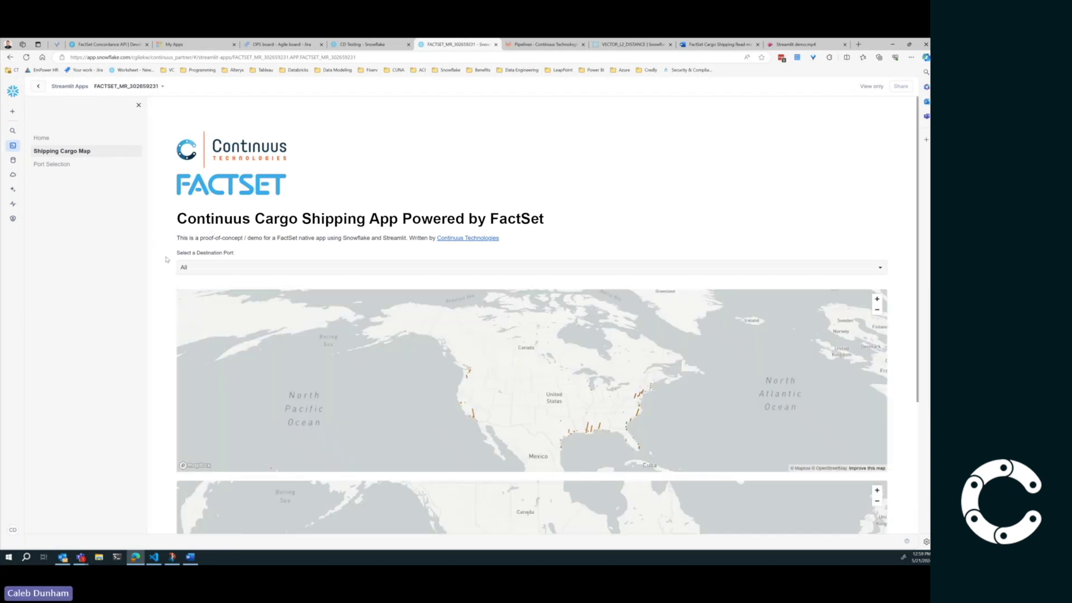
Examine cargo volumes for all destination ports on both maps, looking closely at the California and East Coast ports on the column map.
scroll(167, 260, down, 2)
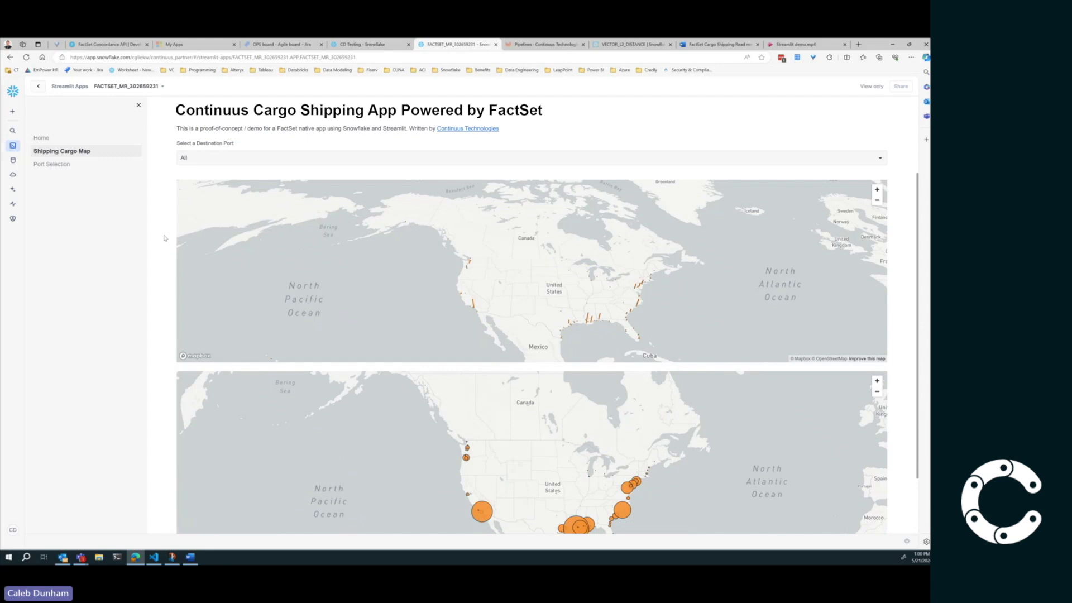
mouse_move(596, 319)
scroll(164, 295, down, 2)
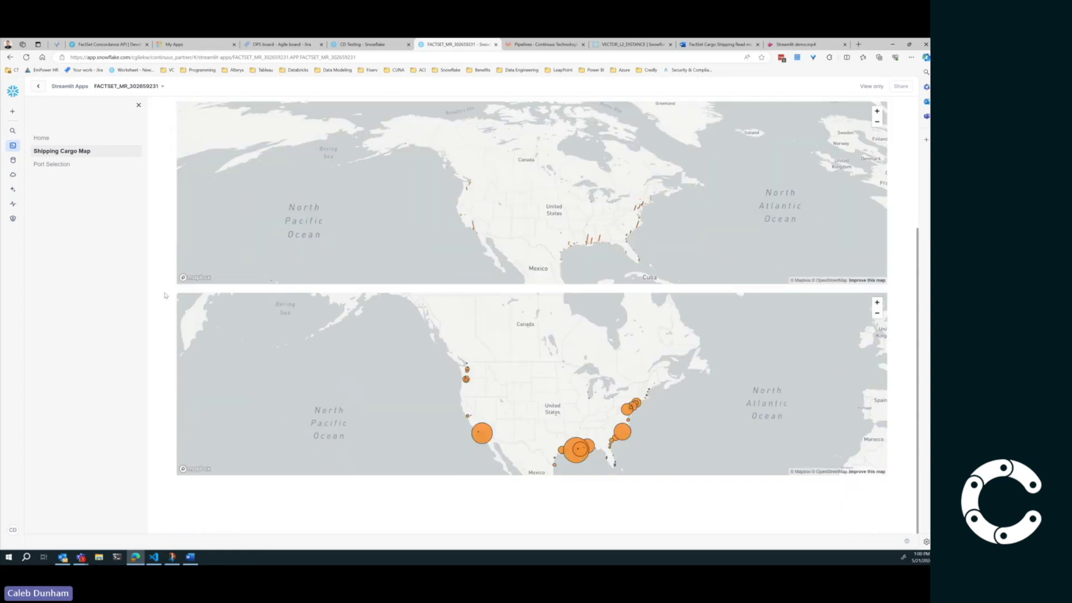
scroll(163, 295, up, 4)
scroll(163, 295, down, 3)
scroll(163, 296, up, 4)
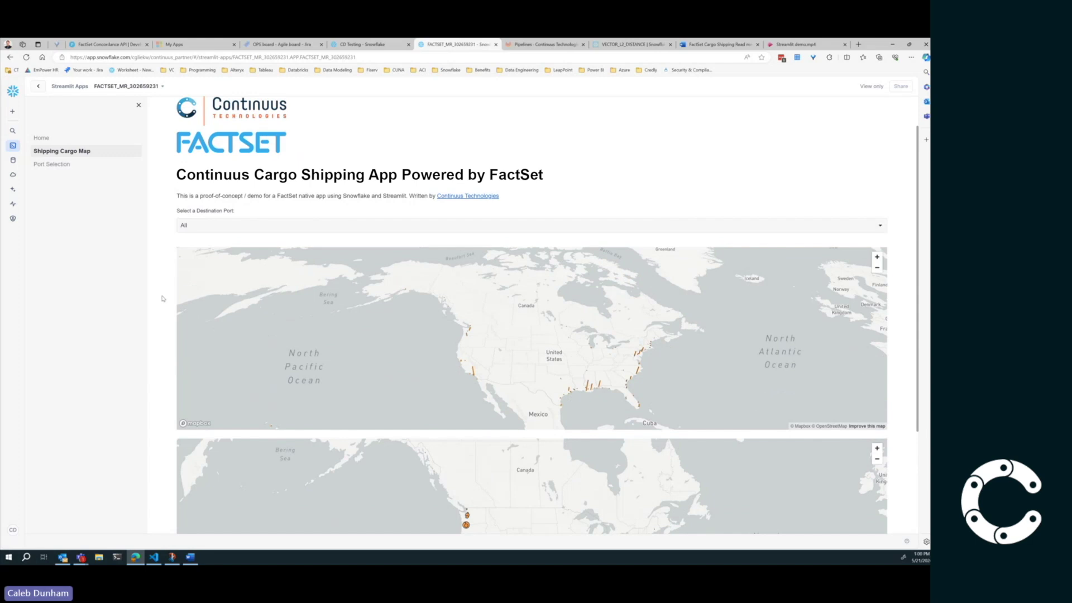
scroll(163, 305, down, 2)
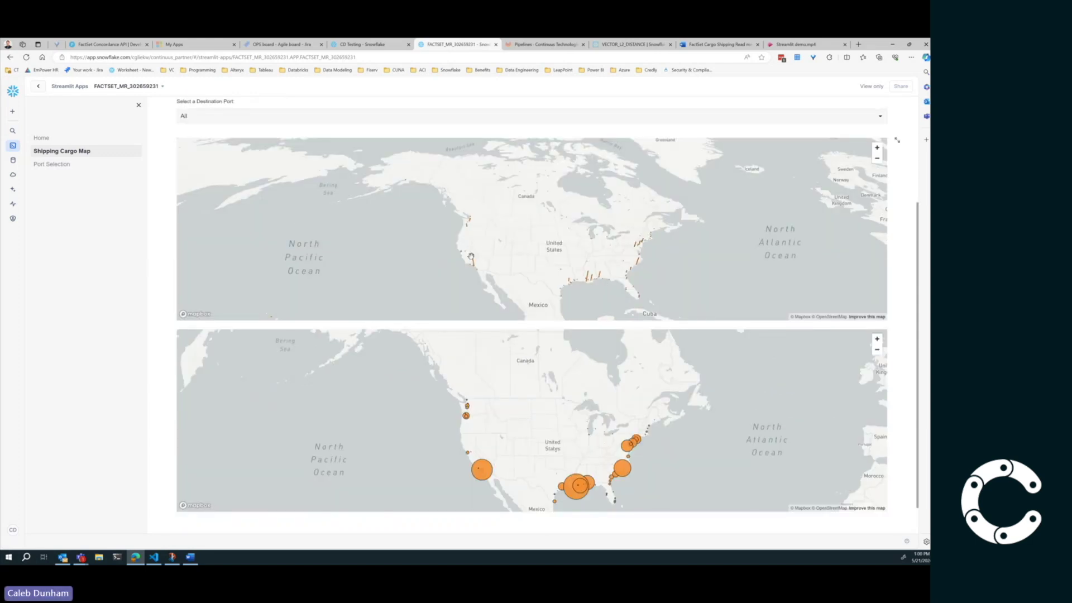
scroll(472, 256, up, 5)
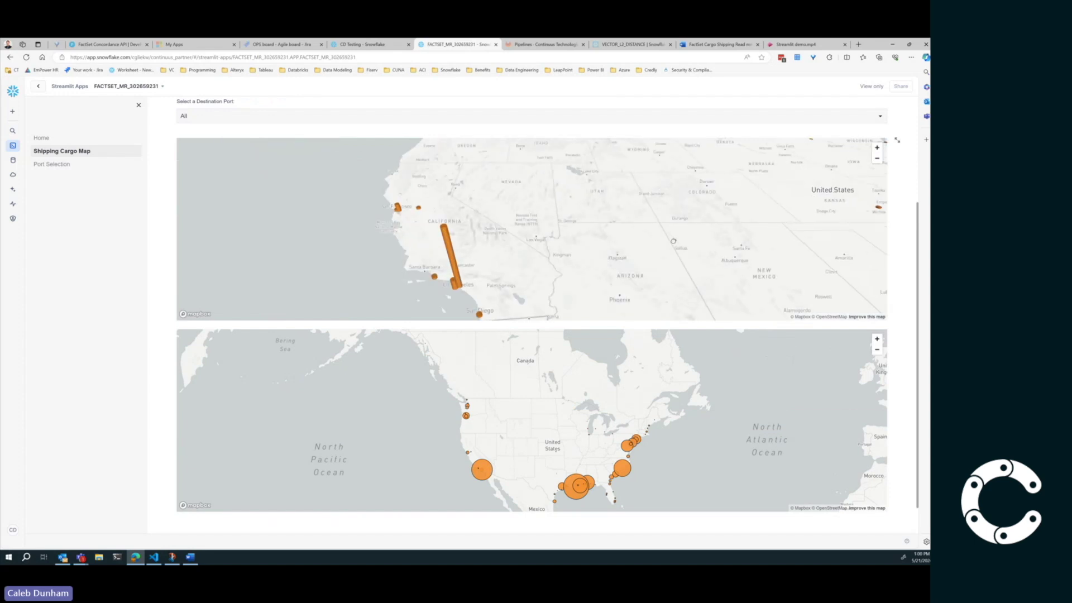
scroll(673, 241, down, 3)
scroll(518, 257, up, 3)
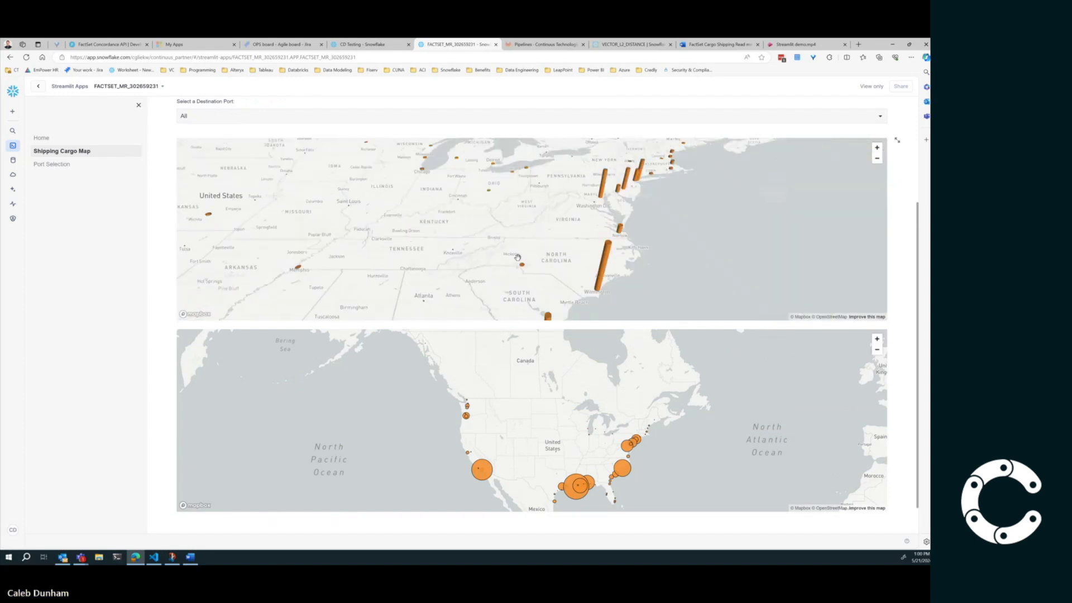
mouse_move(598, 266)
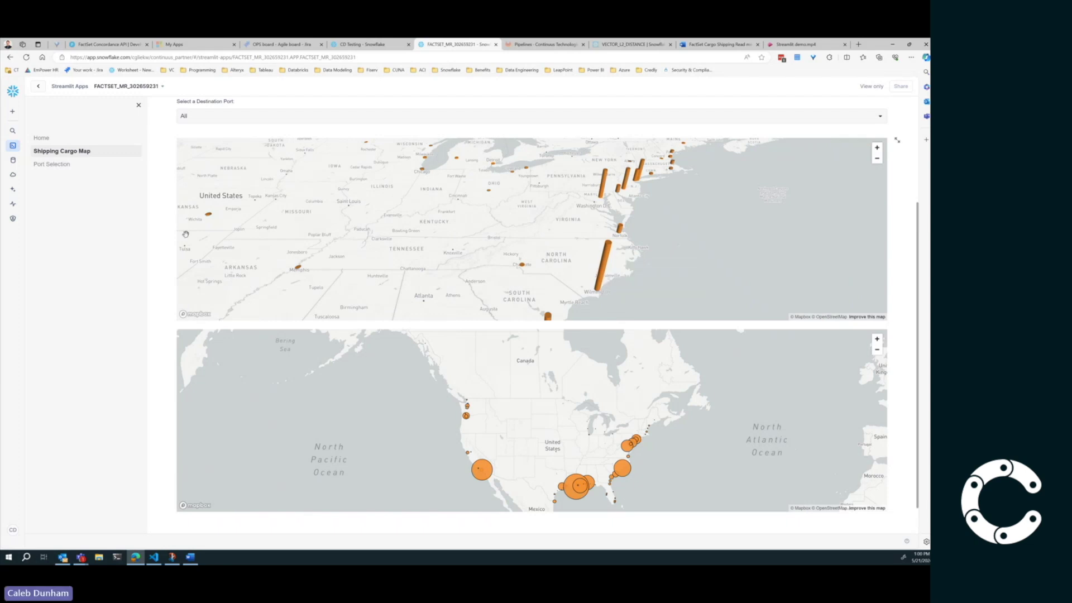
Filter the shipping cargo maps to the destination port Wilmington.
click(236, 115)
scroll(216, 180, down, 5)
scroll(217, 184, down, 5)
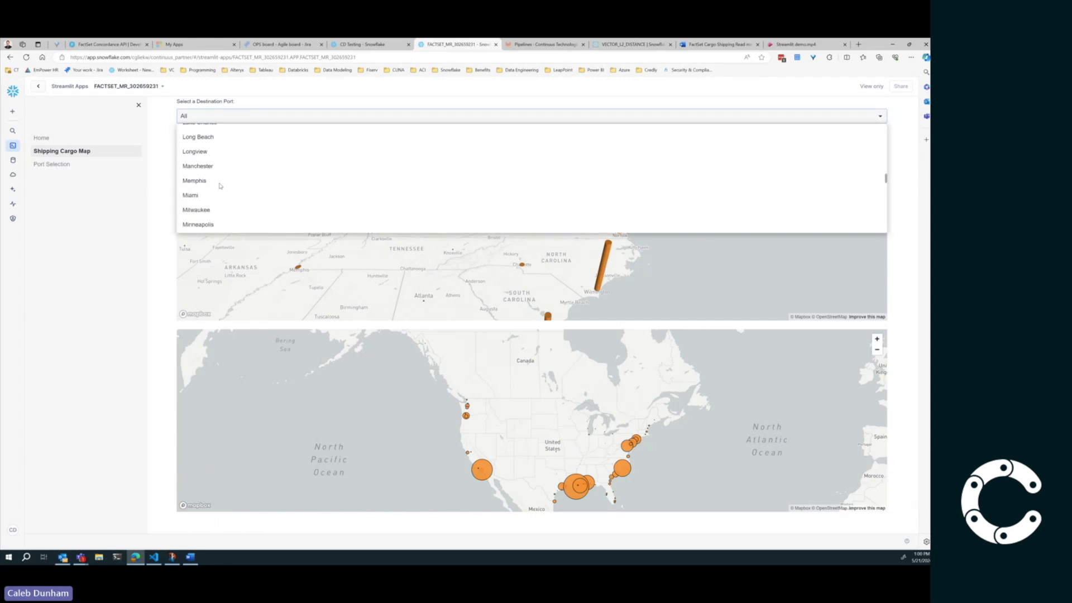
scroll(220, 187, down, 6)
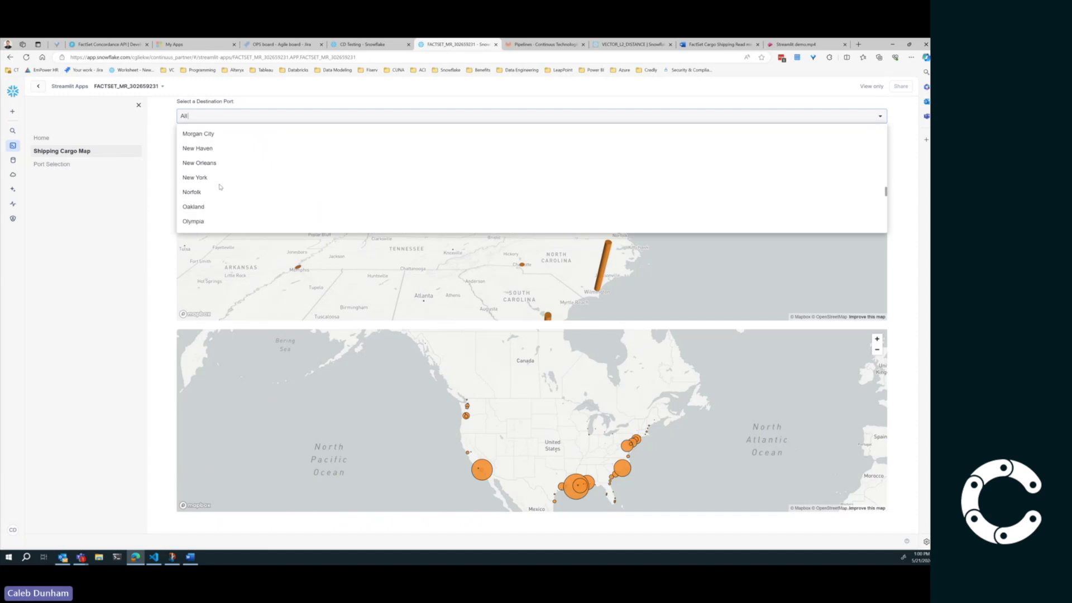
scroll(220, 188, down, 5)
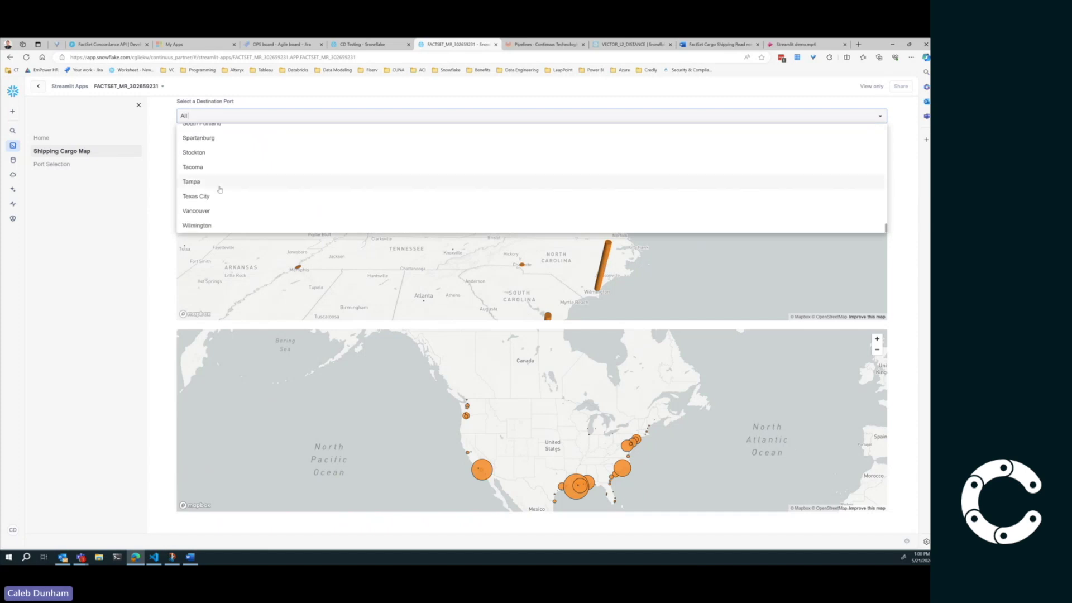
click(197, 226)
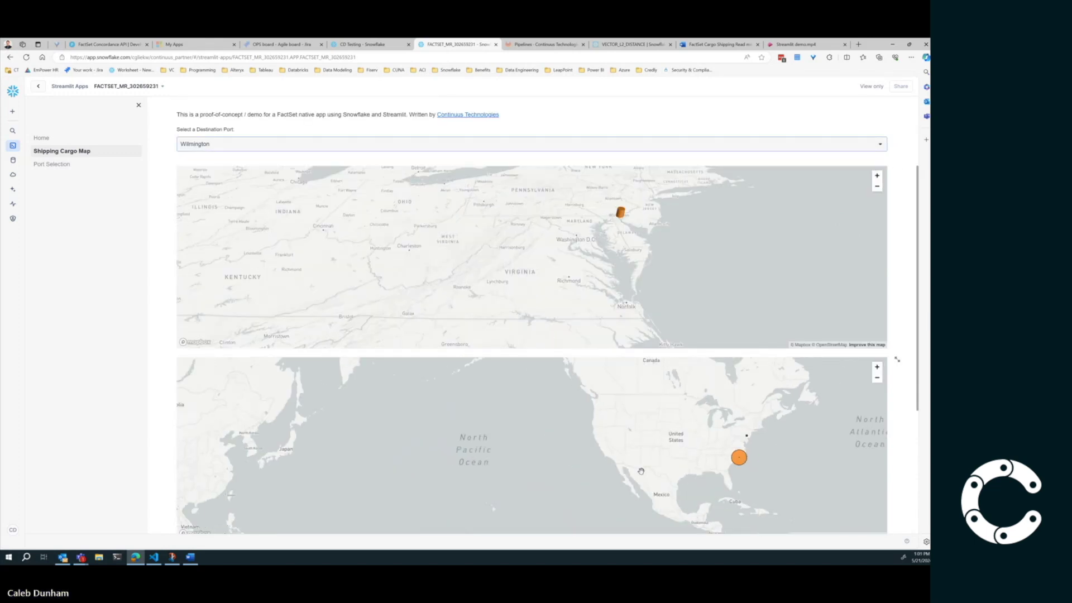
Examine Wilmington's cargo on both maps and read the manifest descriptions and total weights in the table below them.
scroll(597, 270, down, 5)
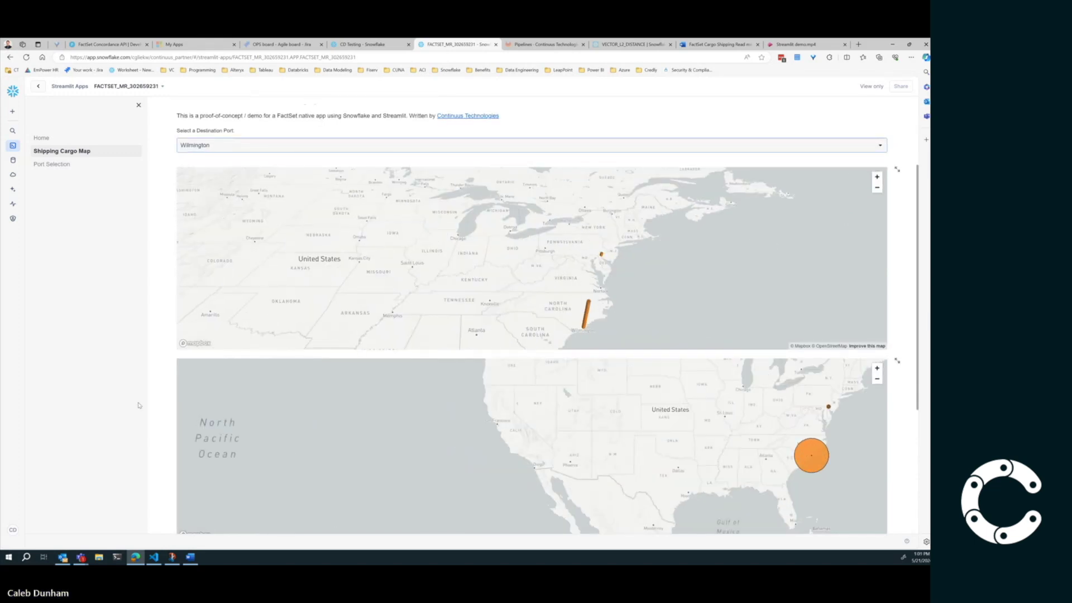
scroll(156, 402, down, 4)
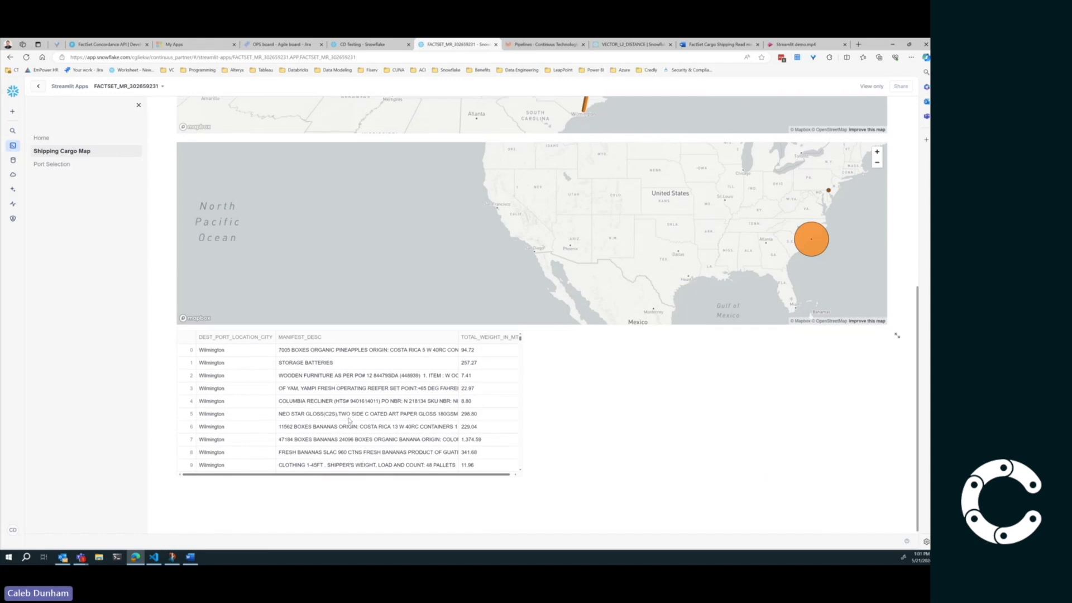
scroll(346, 420, up, 3)
scroll(158, 385, down, 3)
scroll(360, 385, down, 5)
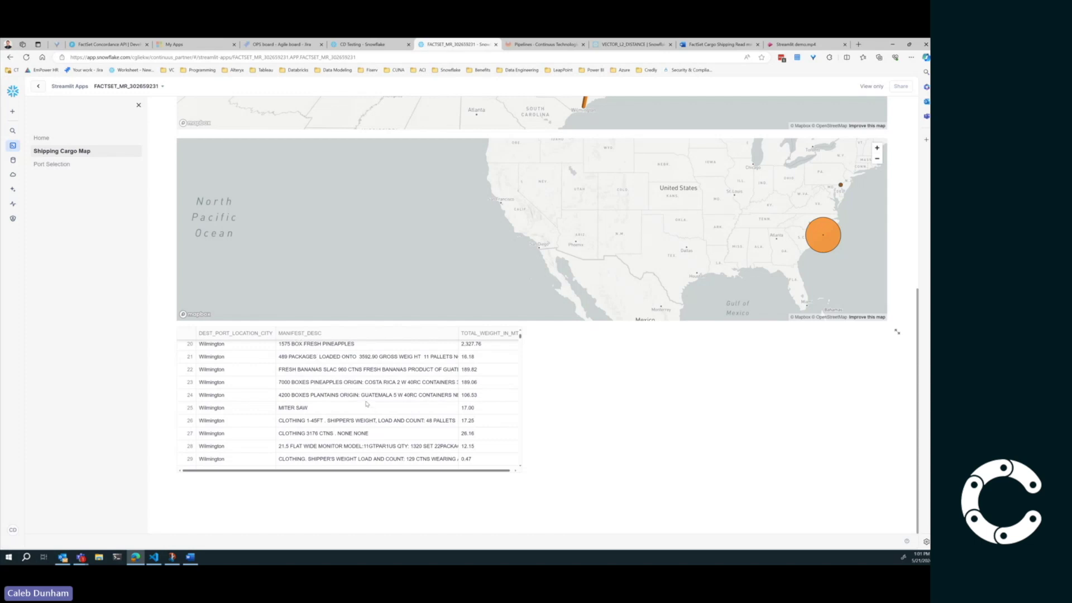
scroll(453, 390, down, 1)
scroll(452, 389, down, 2)
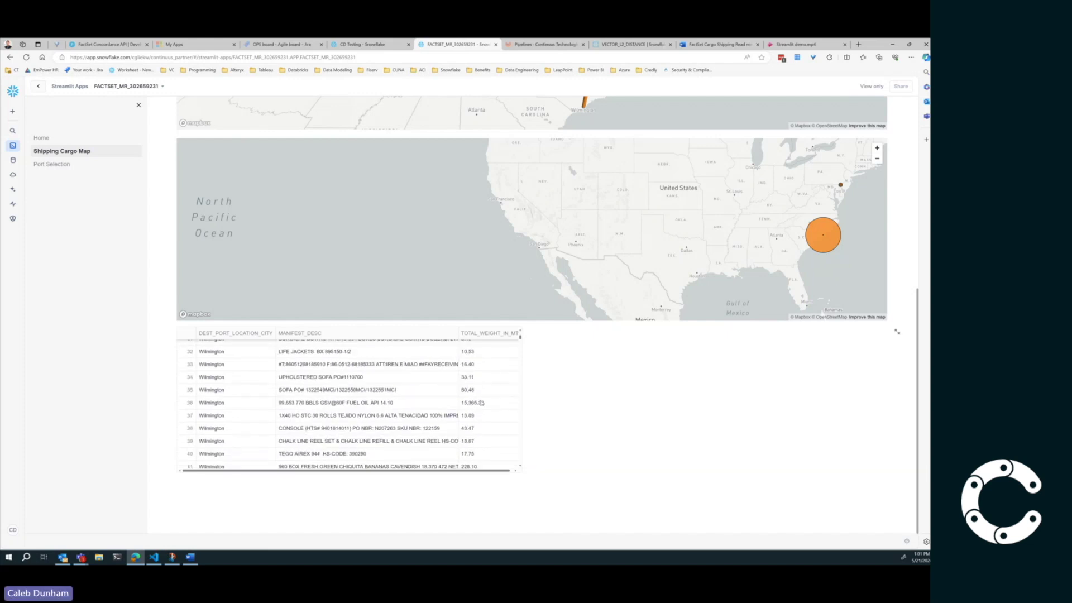
scroll(484, 409, down, 5)
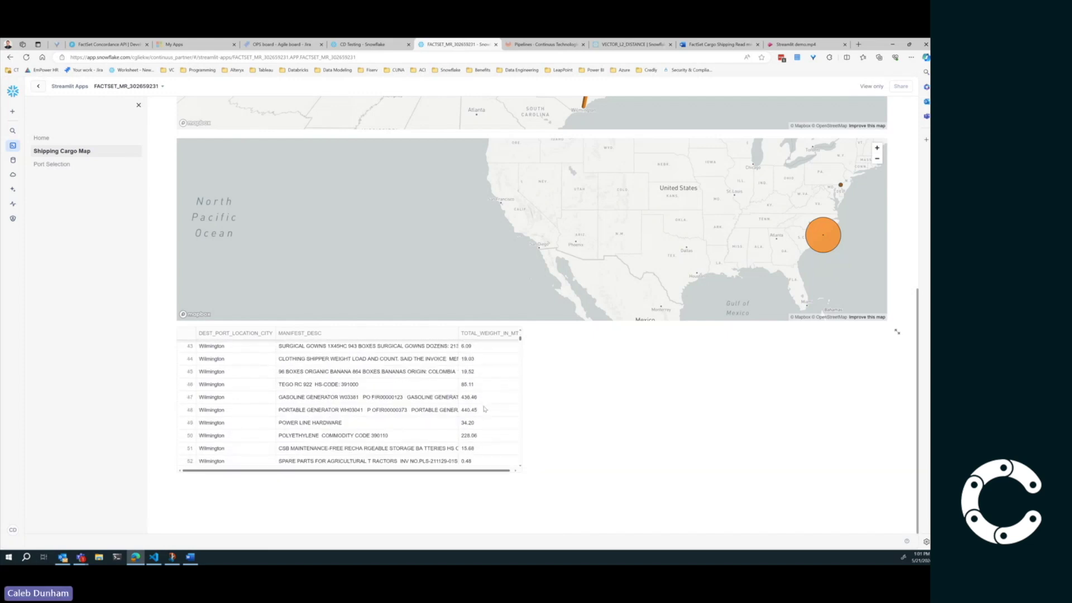
scroll(228, 417, up, 11)
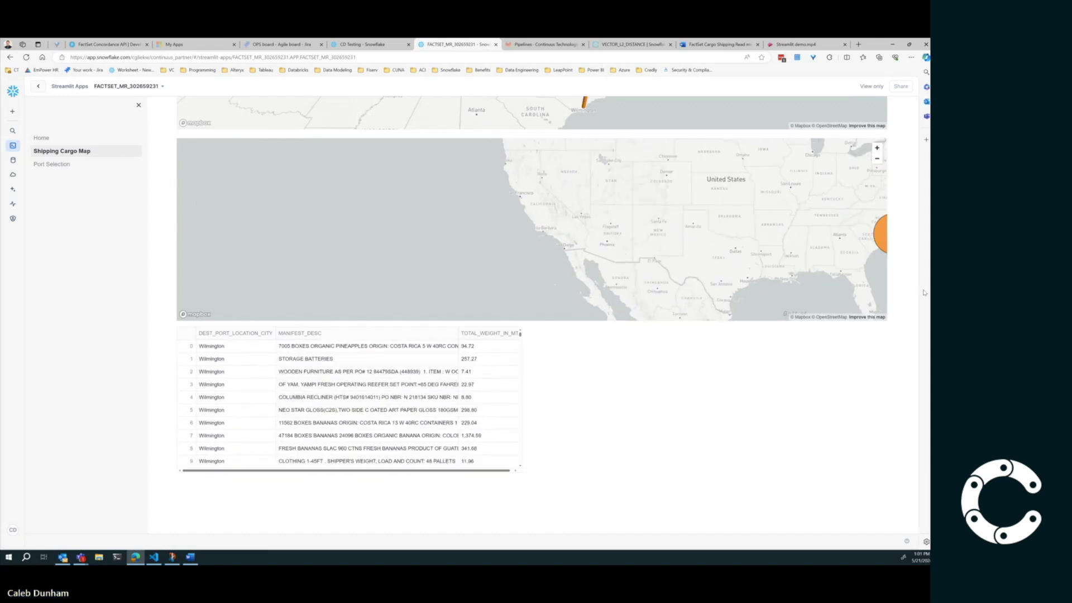
Reset the destination port filter to All.
scroll(918, 250, up, 5)
drag(917, 249, 917, 247)
click(325, 164)
click(294, 185)
click(193, 204)
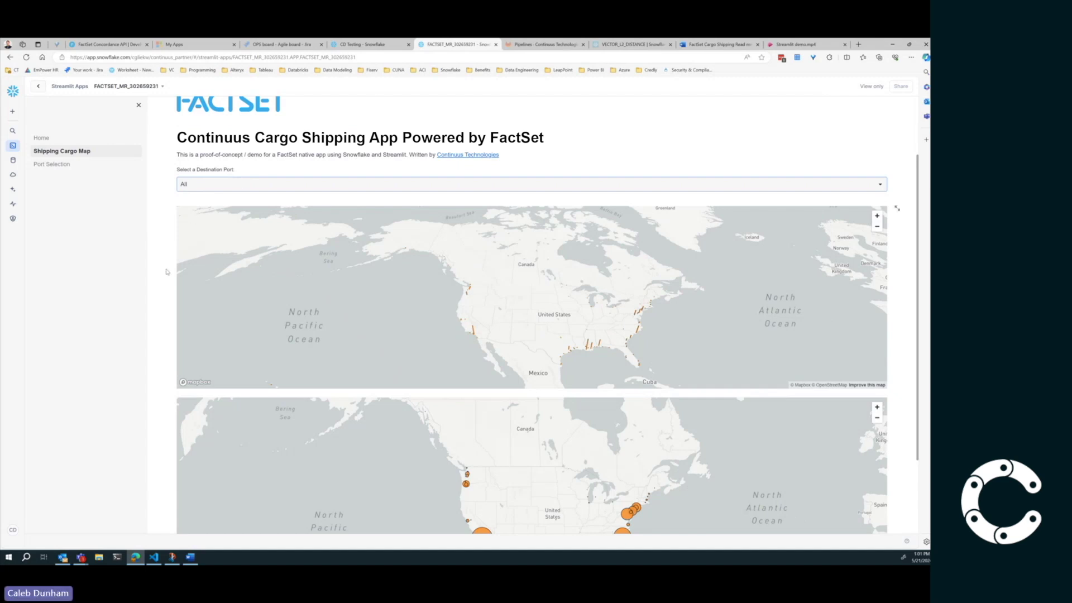
Review the maps for all ports and filter them to the destination port Elizabeth.
scroll(163, 276, down, 2)
scroll(163, 276, up, 4)
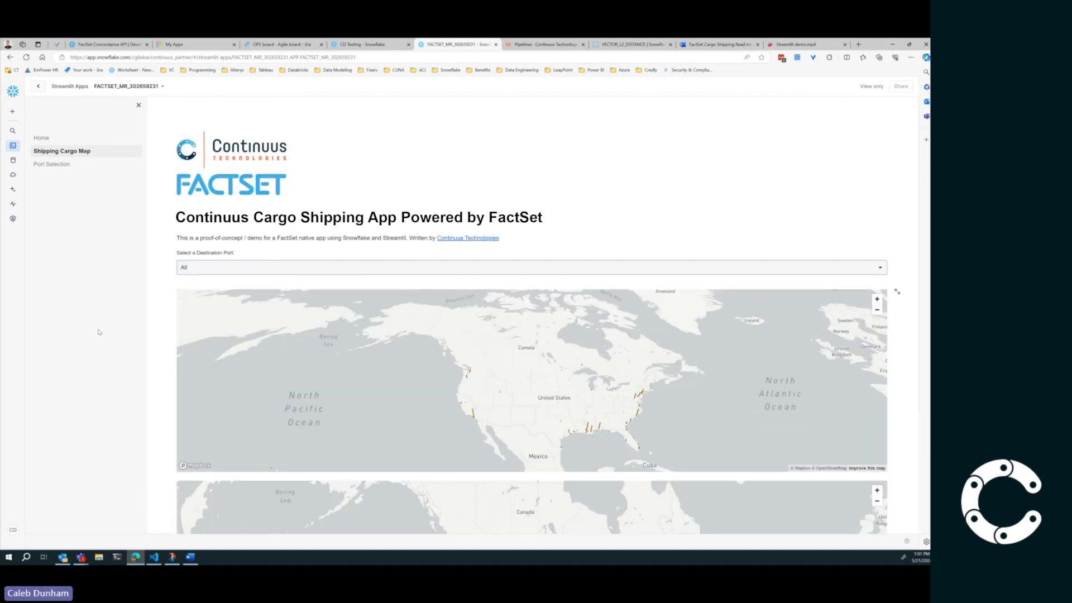
scroll(165, 342, down, 3)
mouse_move(638, 266)
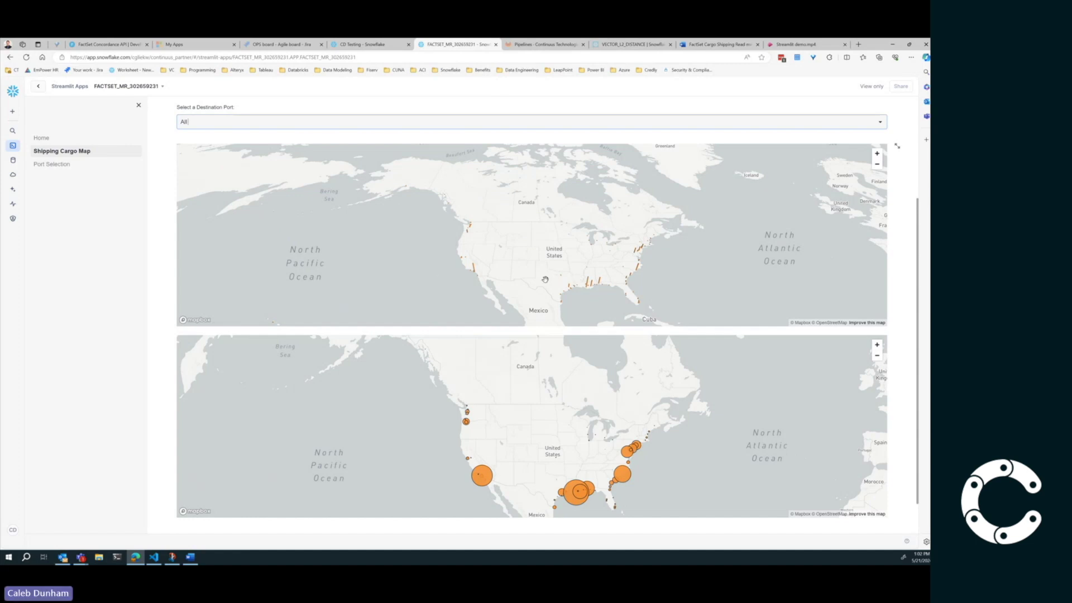
mouse_move(586, 285)
click(220, 119)
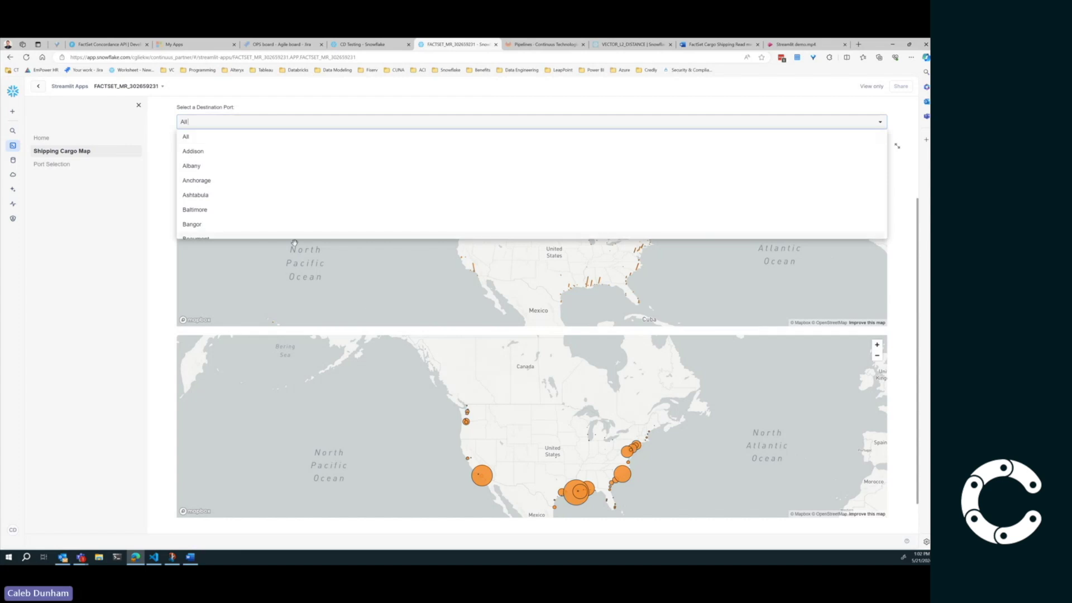
scroll(217, 197, down, 6)
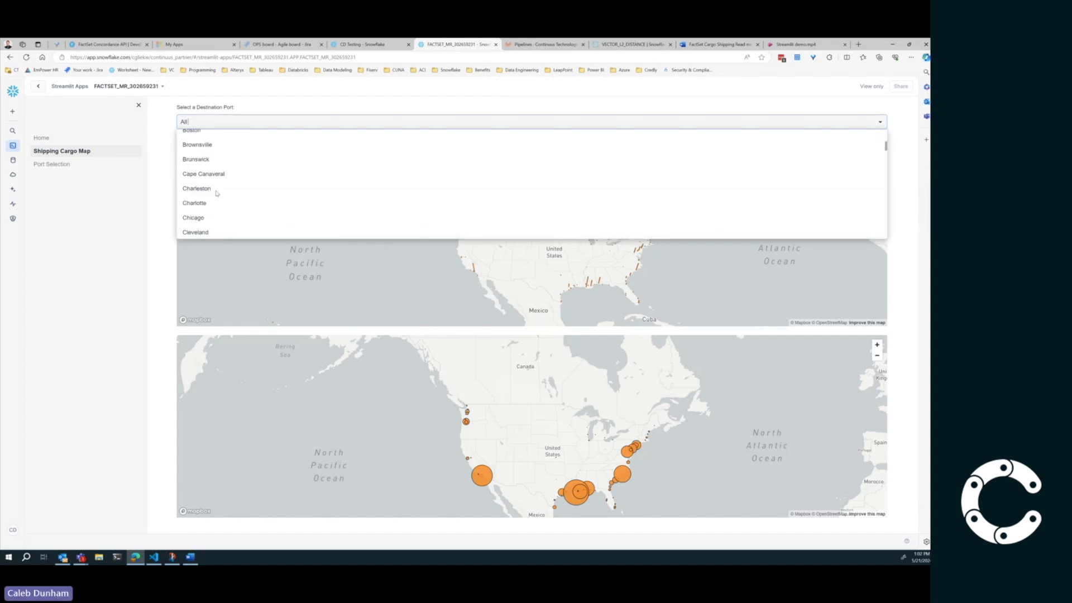
click(195, 175)
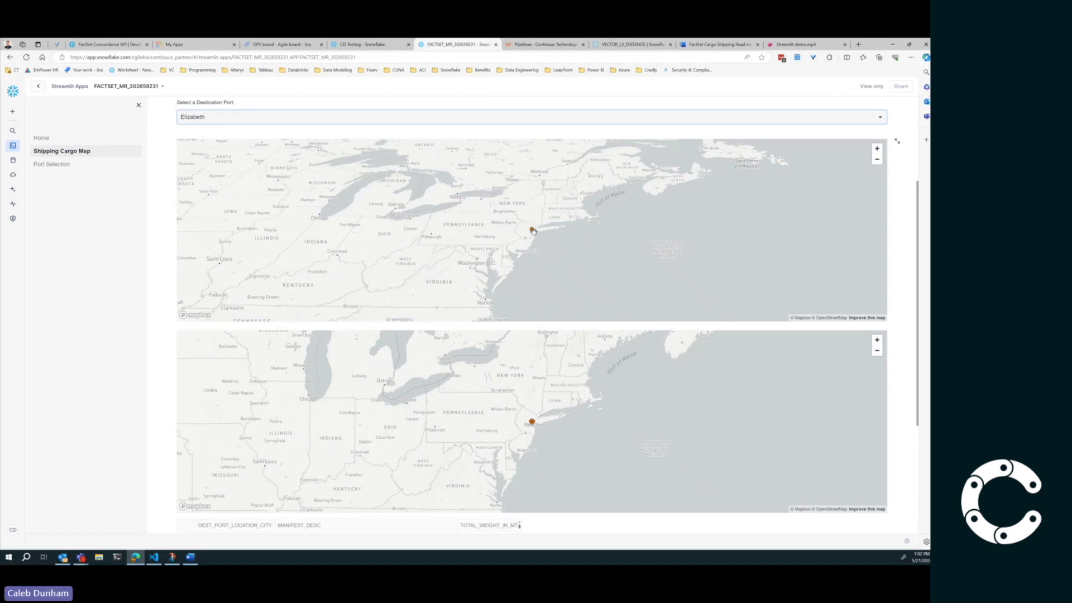
Inspect Elizabeth's cargo column on the map and read through its manifest descriptions and total weights.
scroll(533, 229, up, 2)
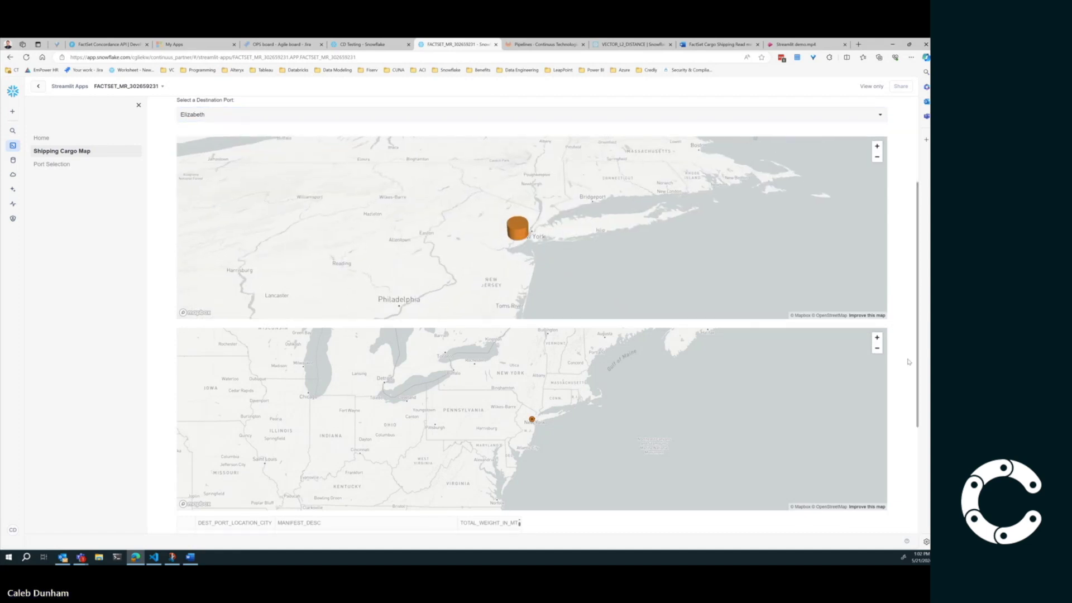
scroll(306, 454, down, 2)
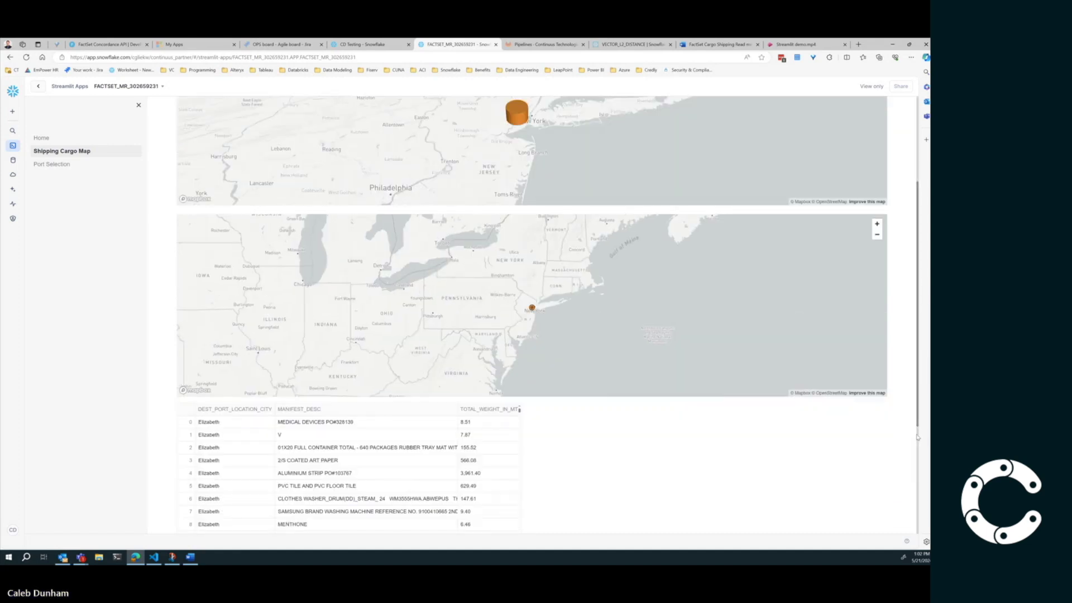
scroll(306, 454, down, 2)
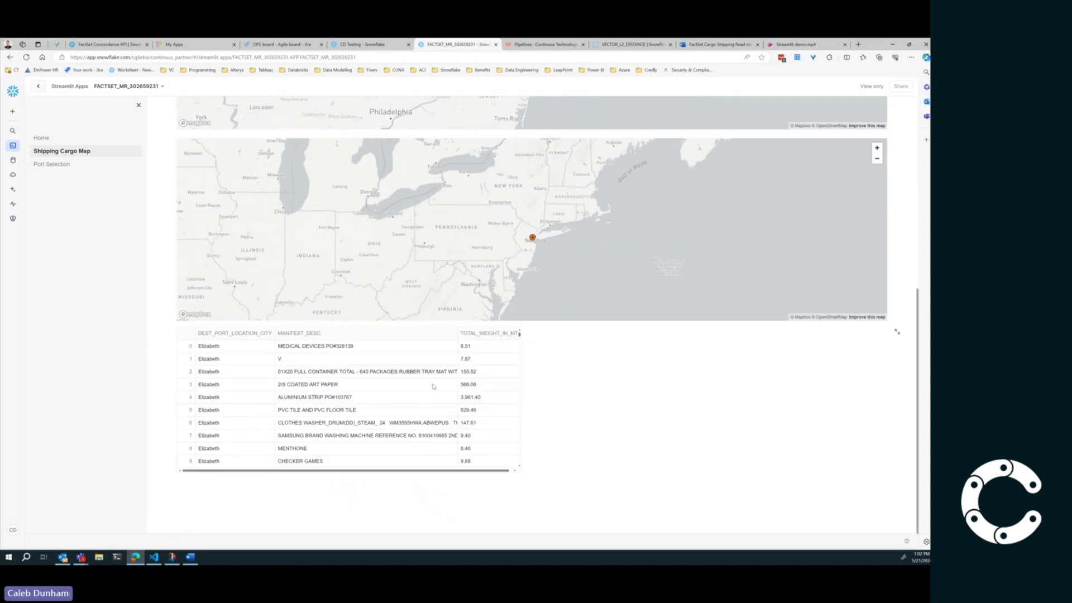
scroll(489, 441, down, 4)
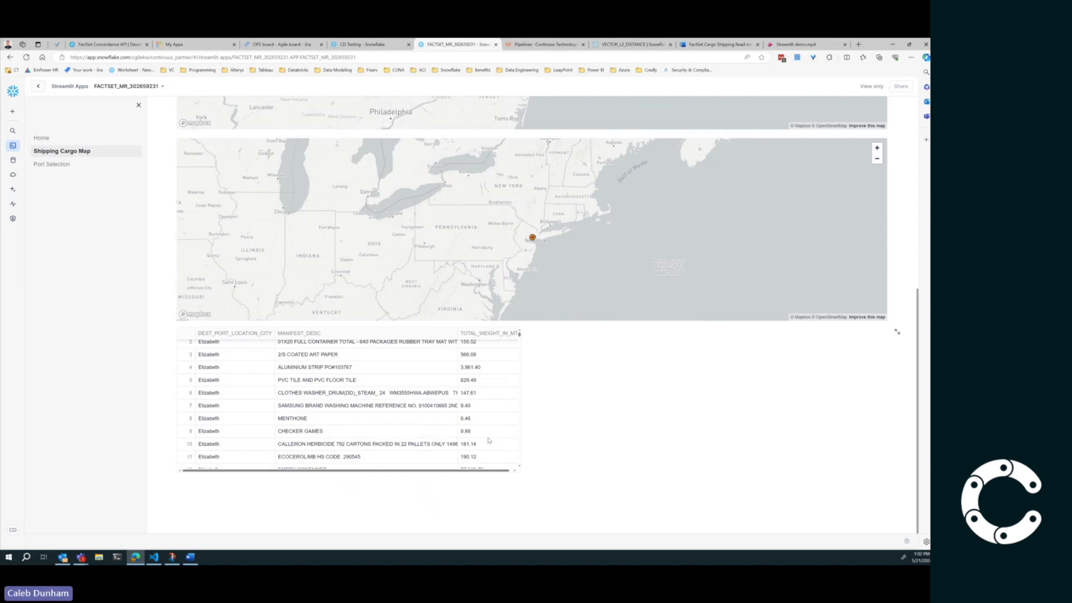
scroll(486, 353, down, 12)
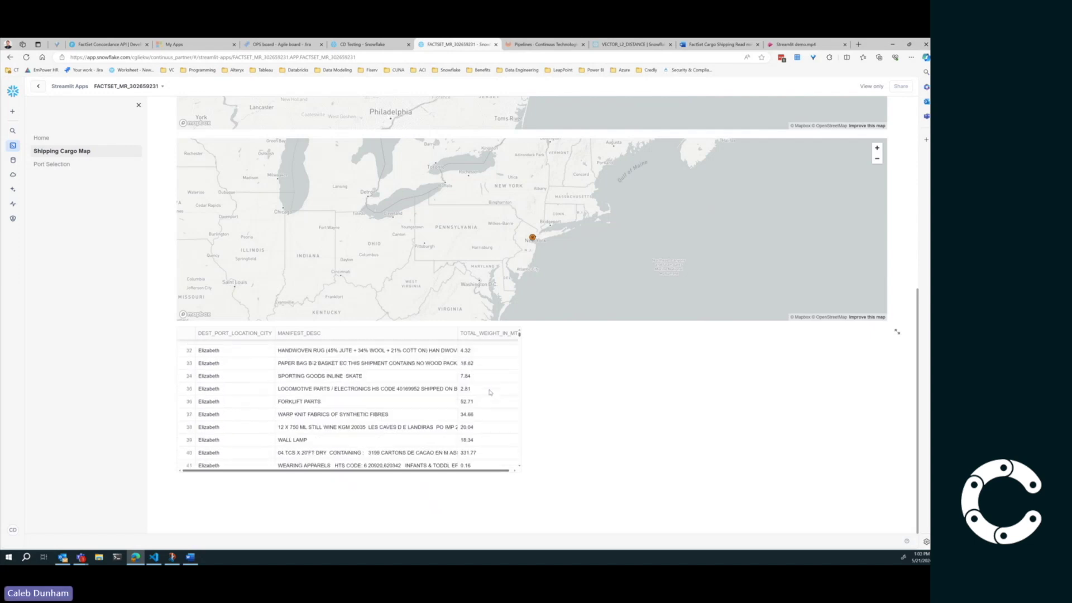
scroll(490, 409, up, 15)
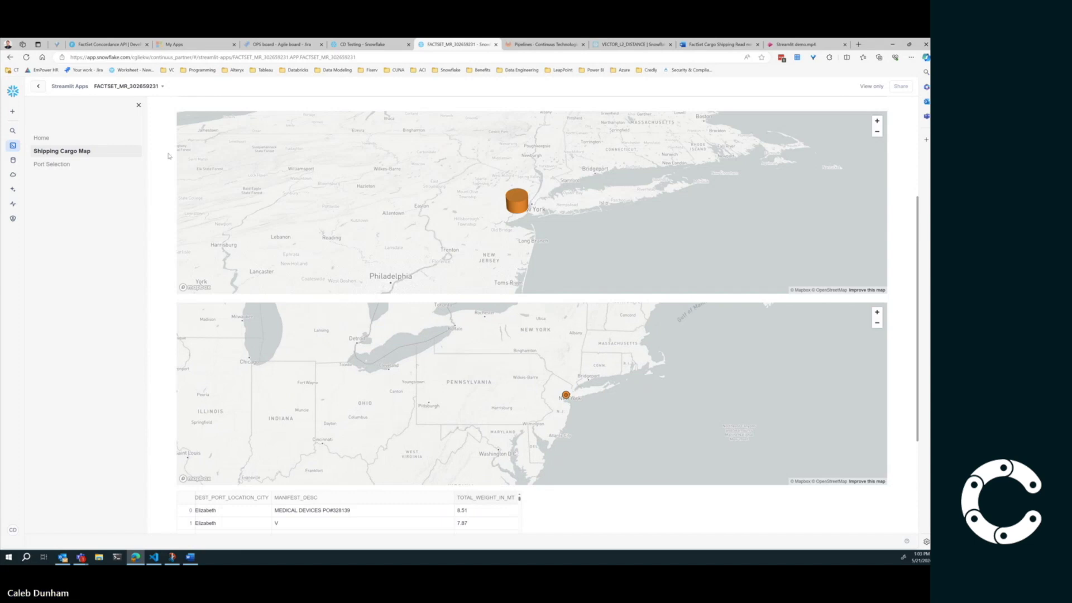
On the Port Selection page, submit a search for 2022/01/17 – 2022/01/24 with travel through the Red Sea set to Yes.
click(45, 167)
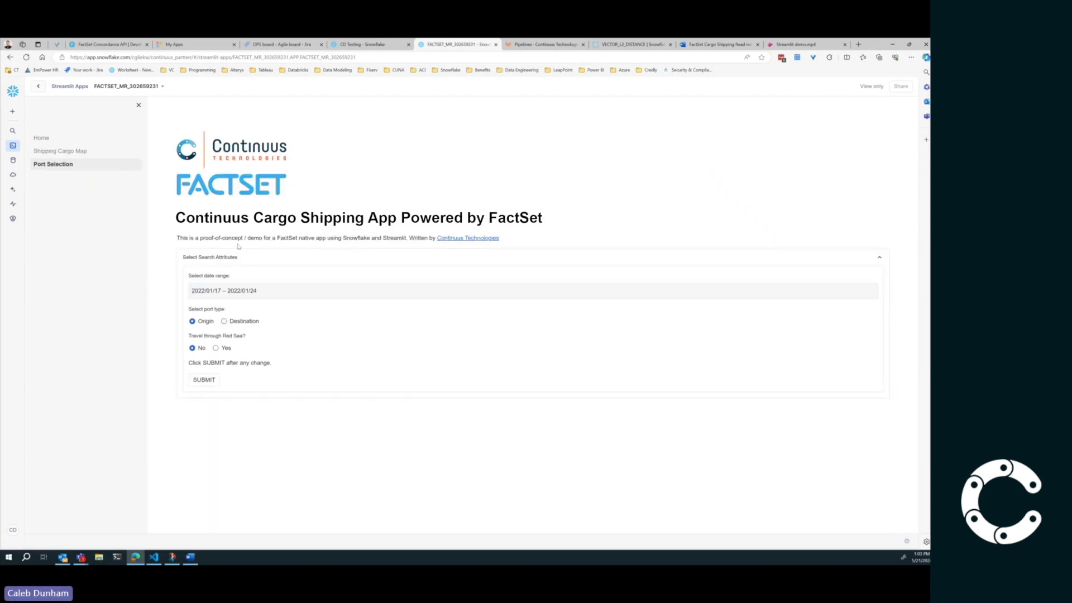
click(268, 292)
click(212, 390)
click(213, 408)
click(216, 349)
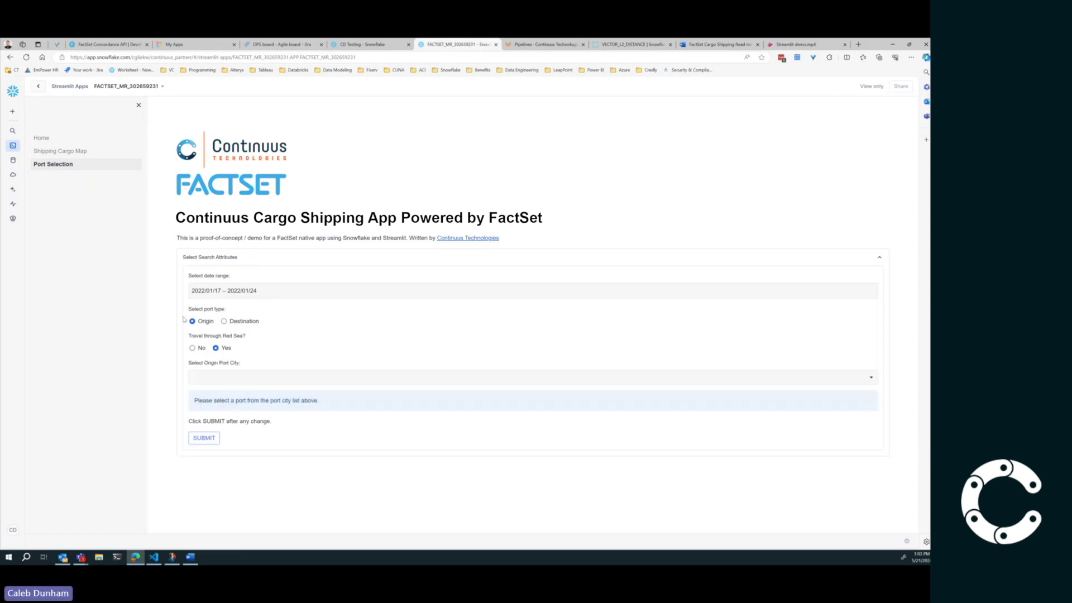
Select Bangkok as the origin port city and submit the search.
click(283, 377)
scroll(246, 444, down, 5)
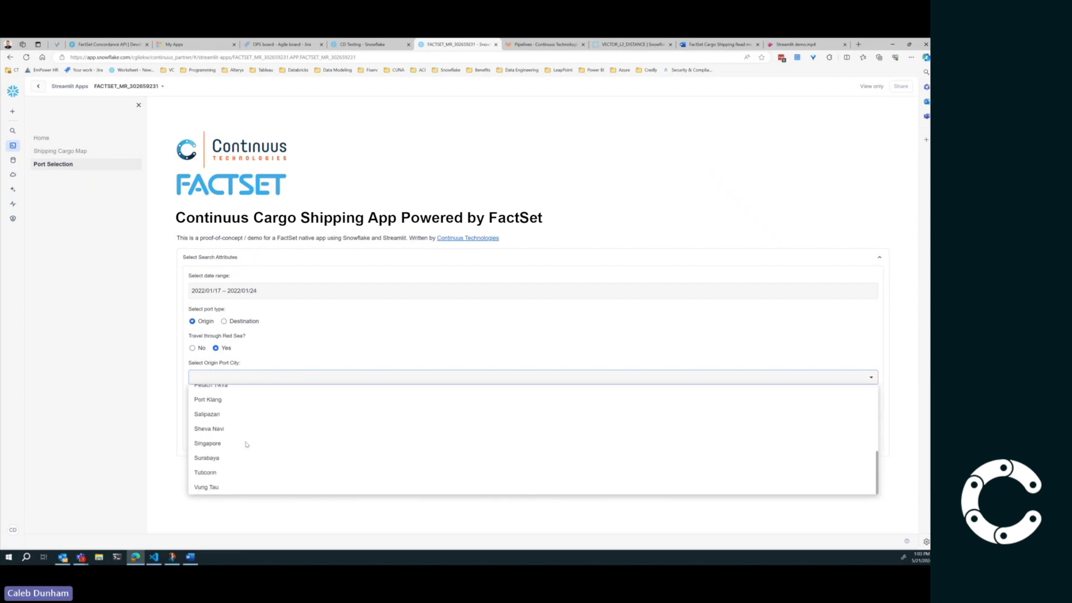
scroll(245, 444, up, 5)
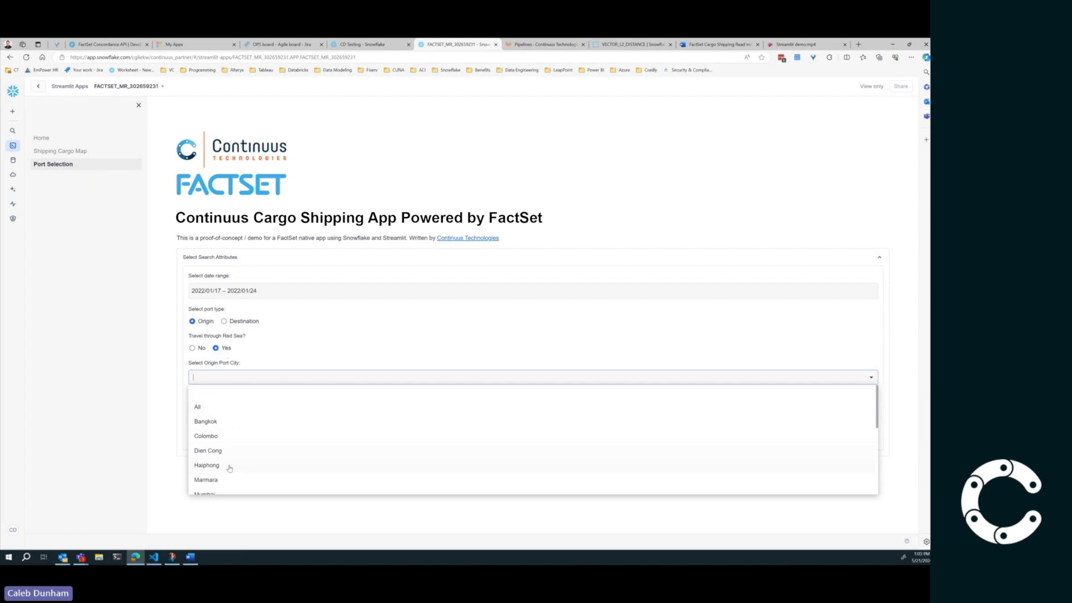
click(206, 422)
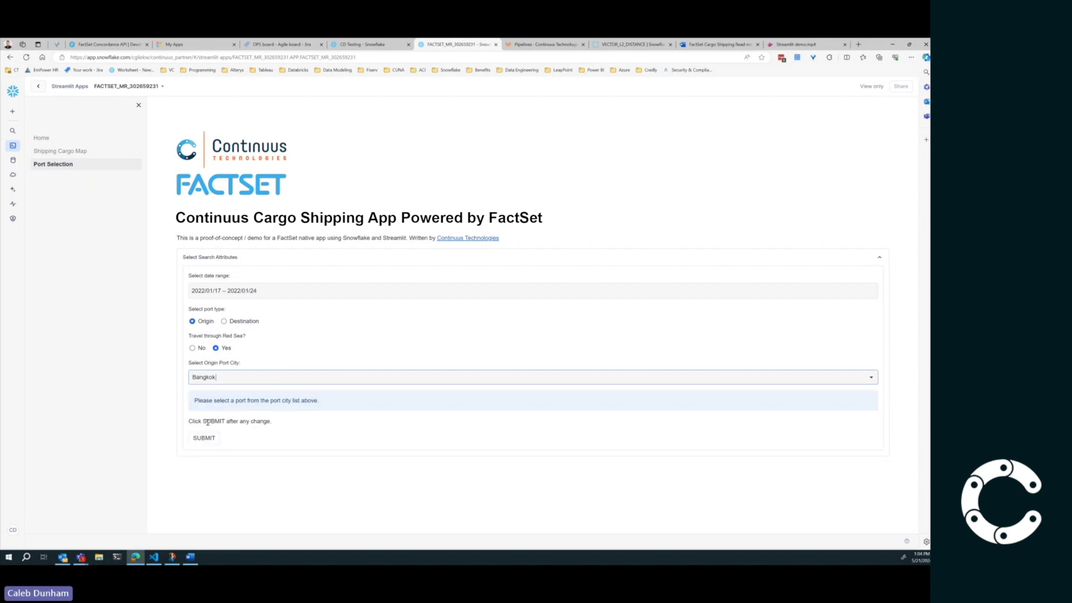
click(205, 438)
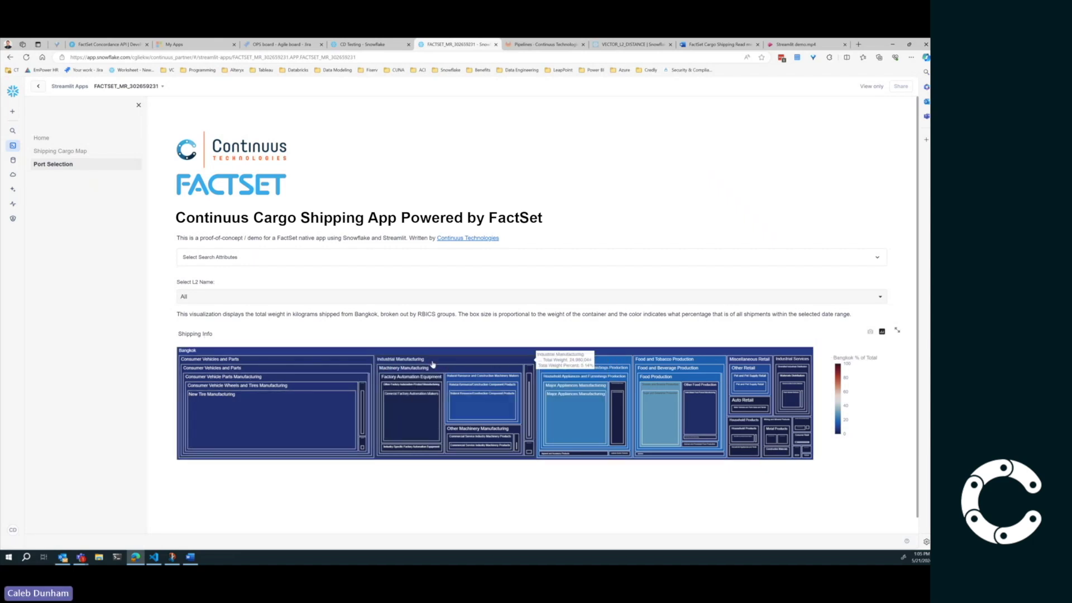
Drill the Bangkok treemap down through Industrial Manufacturing to Transportation Equipment Manufacturing, and return to the full Bangkok view.
click(432, 361)
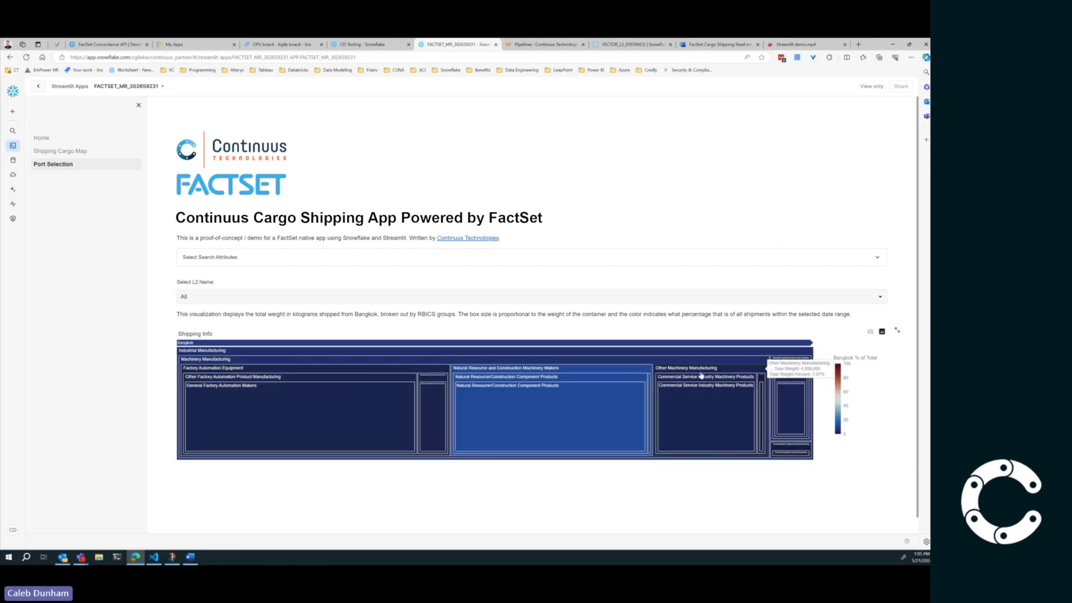
click(797, 446)
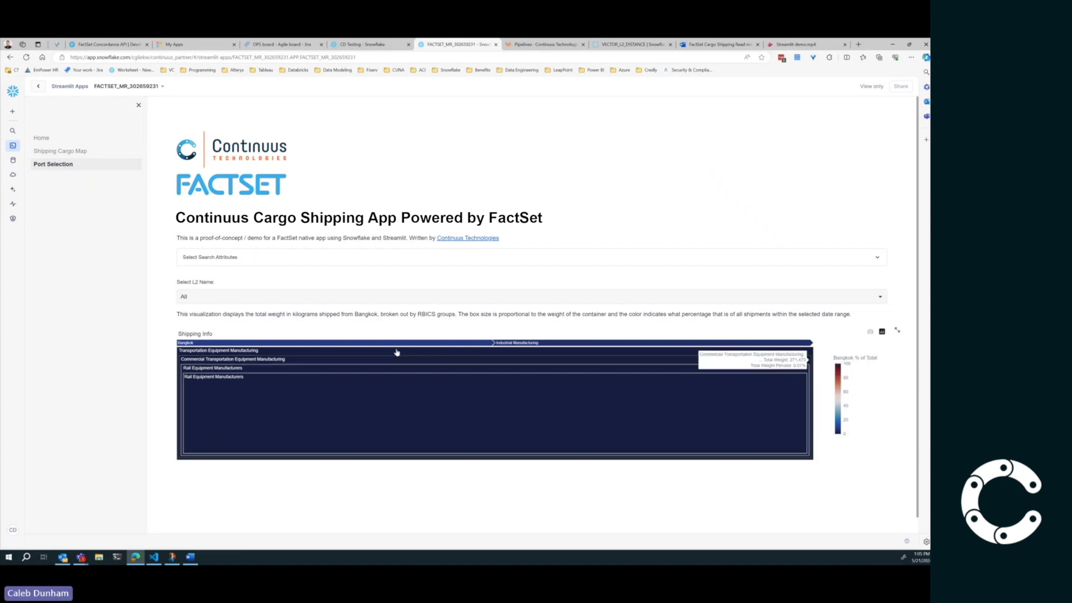
click(203, 350)
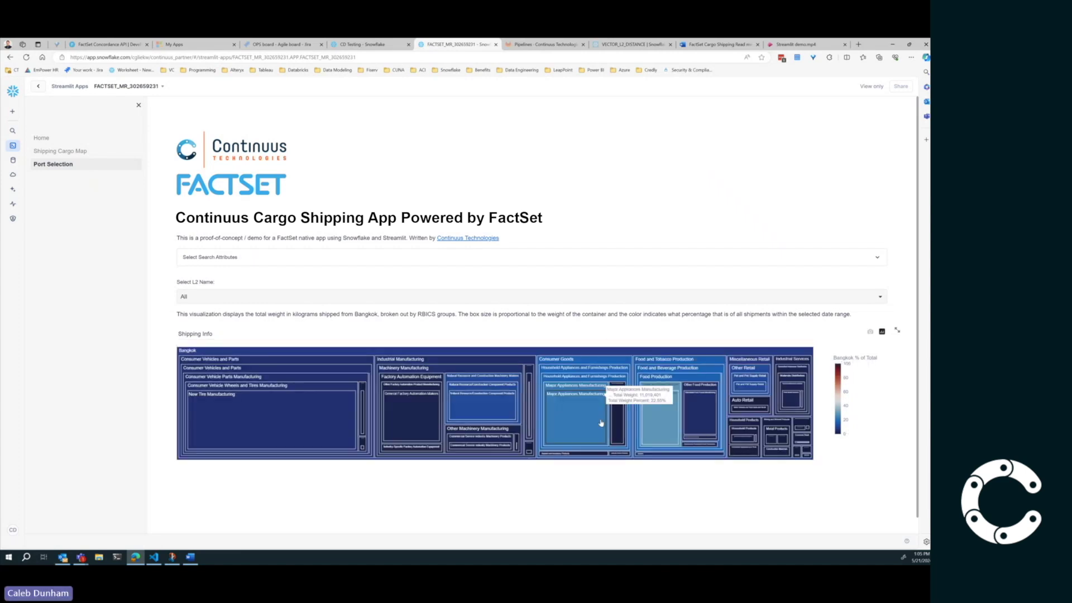
View the treemap filtered to the L2 name Consumer Retail, and reset the L2 filter to All.
click(208, 296)
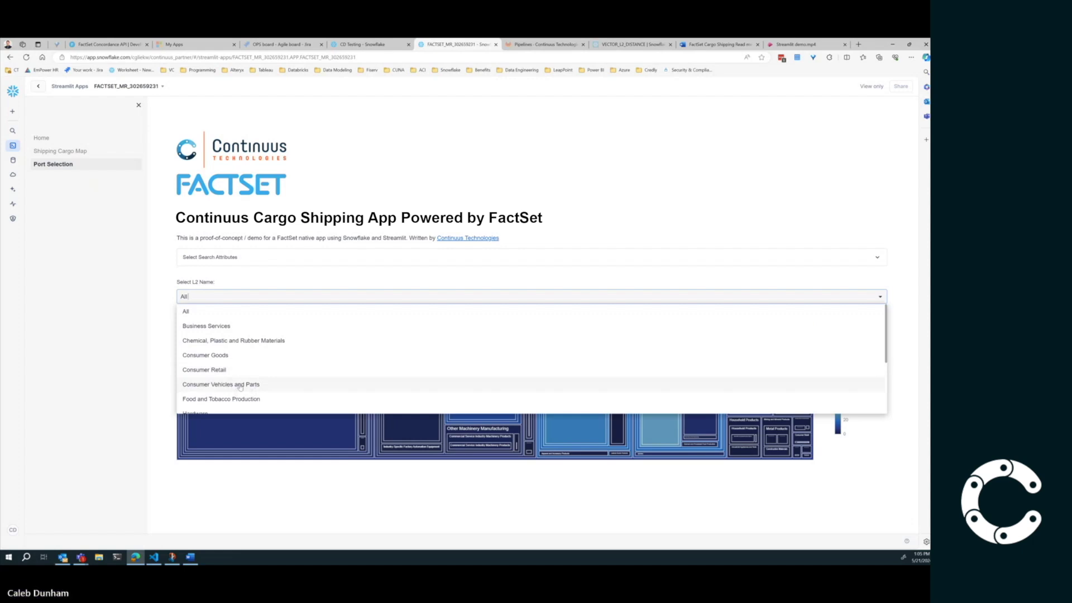
click(206, 371)
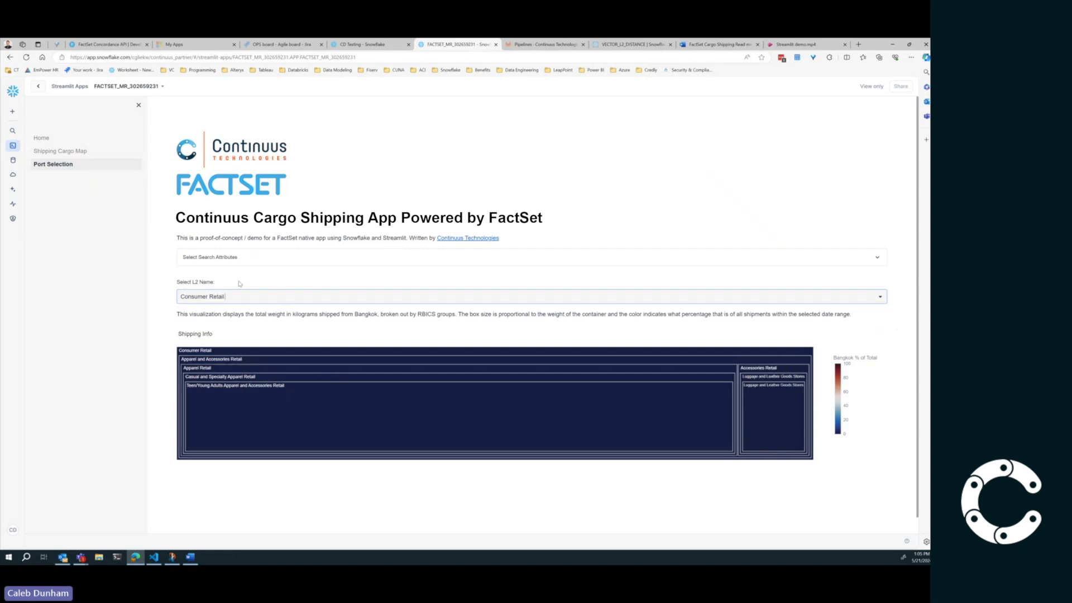
click(243, 301)
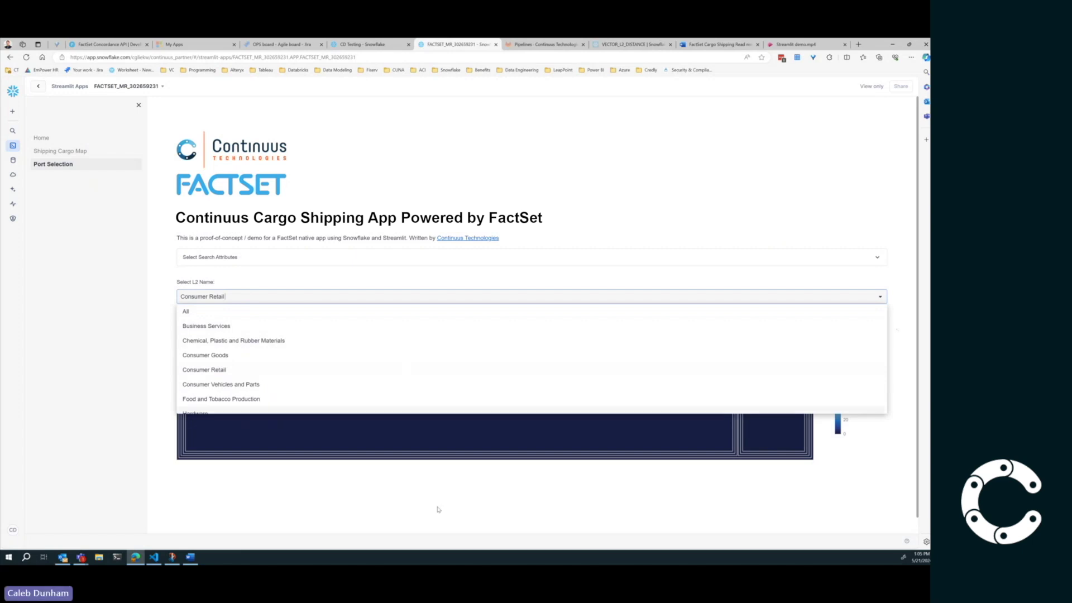
click(187, 311)
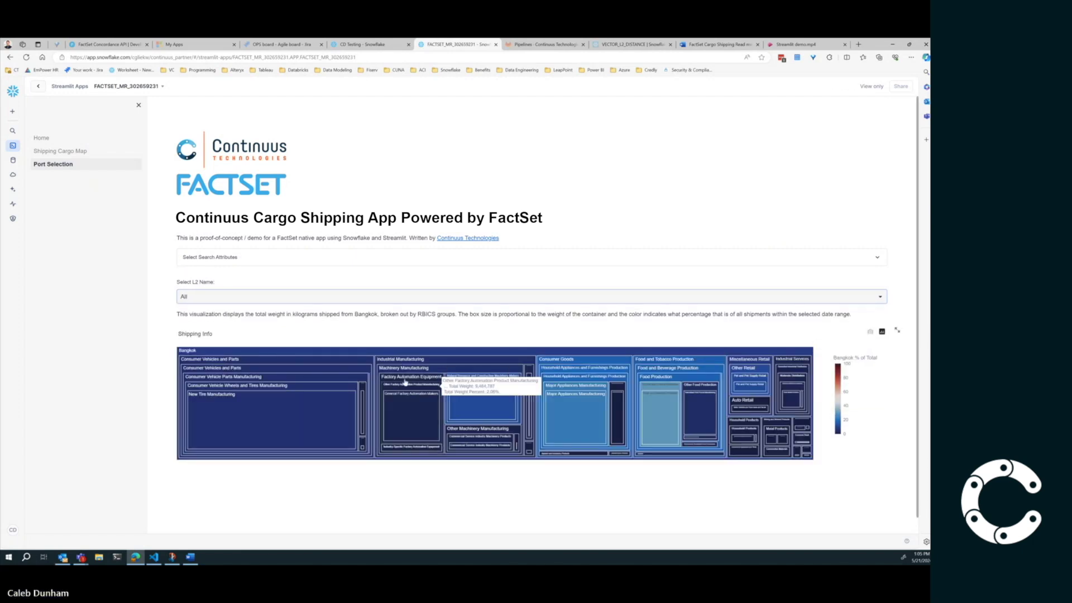
Drill into the Consumer Goods group of the Bangkok treemap to examine its breakdown, and return to the Home page.
click(558, 362)
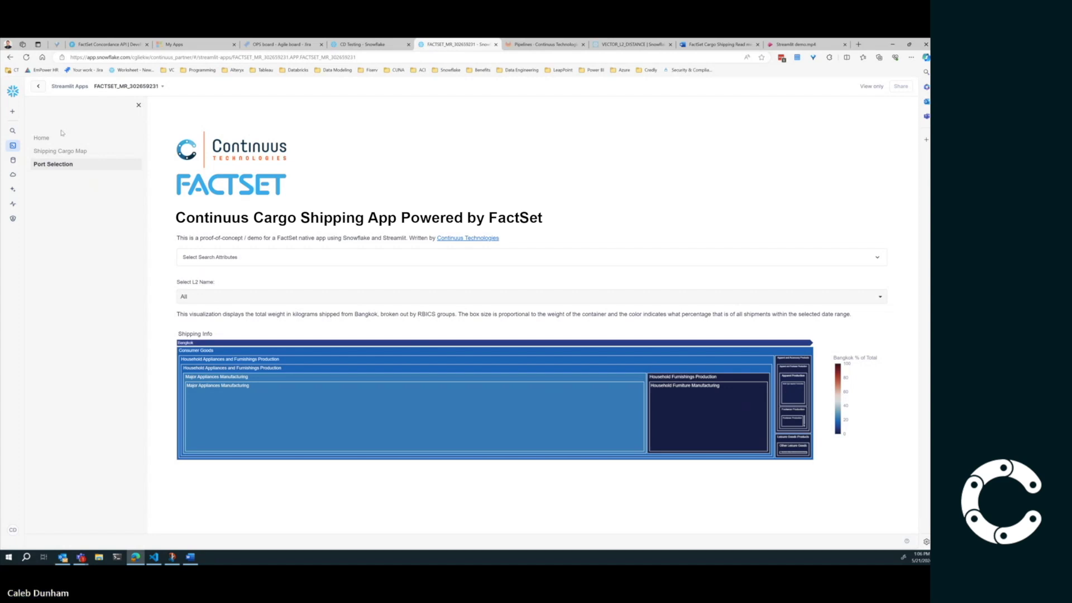
click(43, 139)
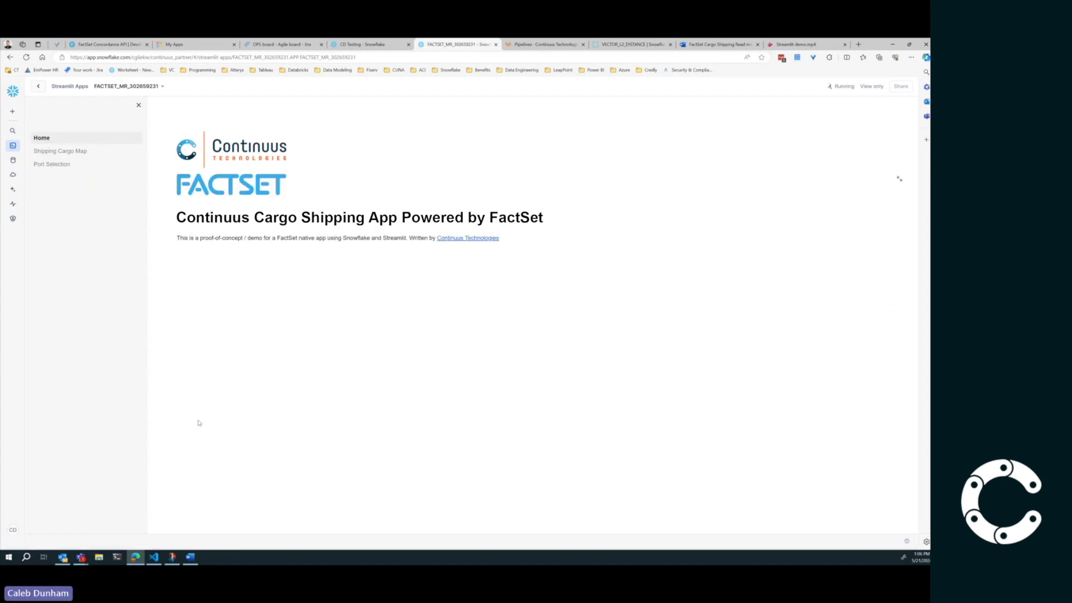